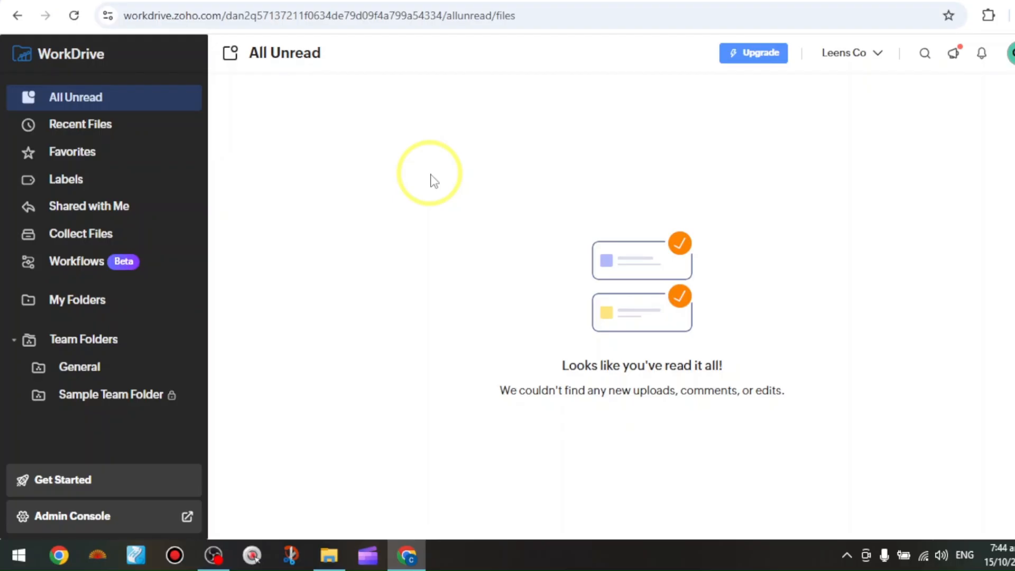
Browse the Team Folders and My Folders sections of the workspace.
left_click_drag(218, 16, 74, 17)
left_click(360, 133)
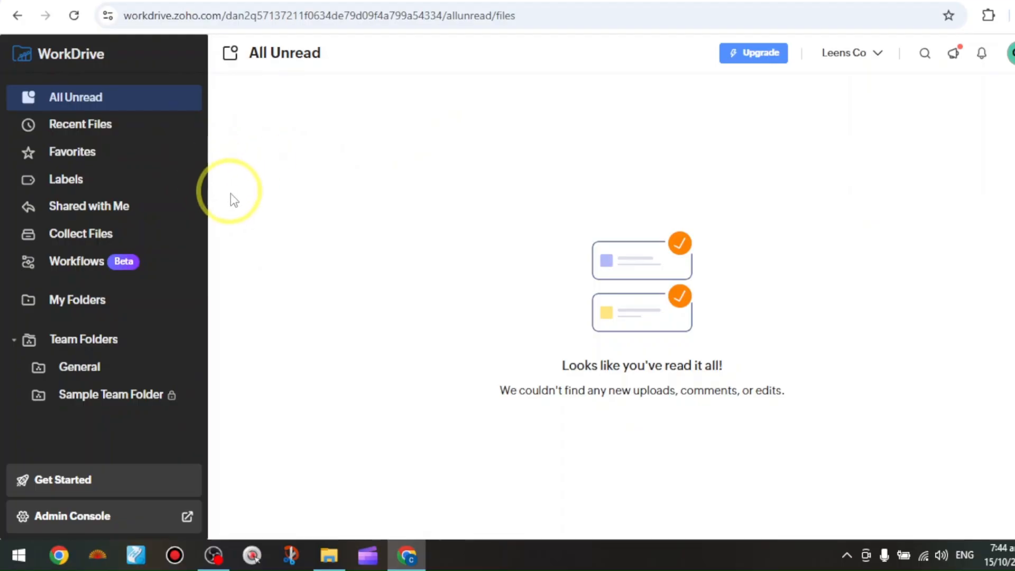
left_click(113, 341)
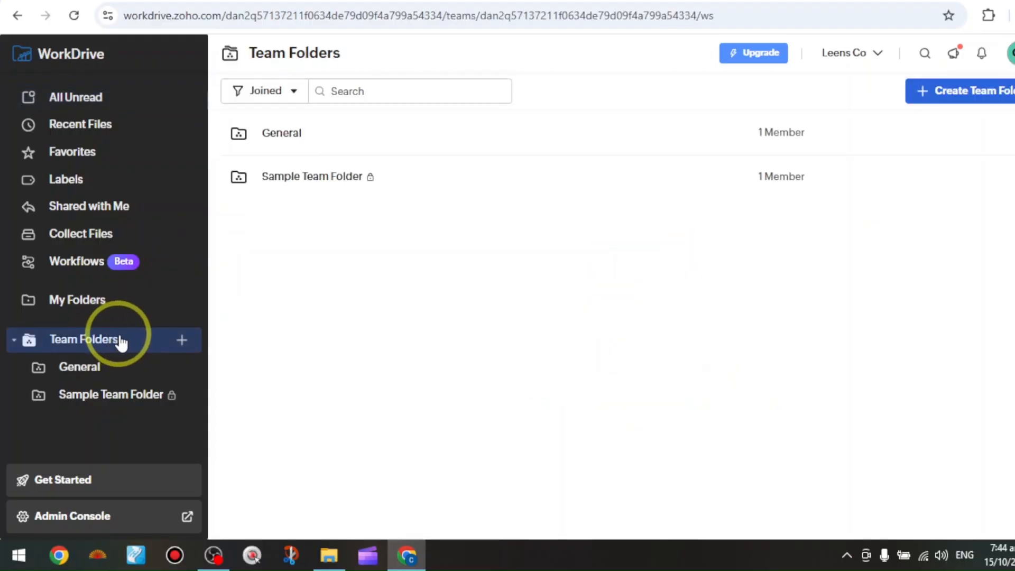
left_click(100, 306)
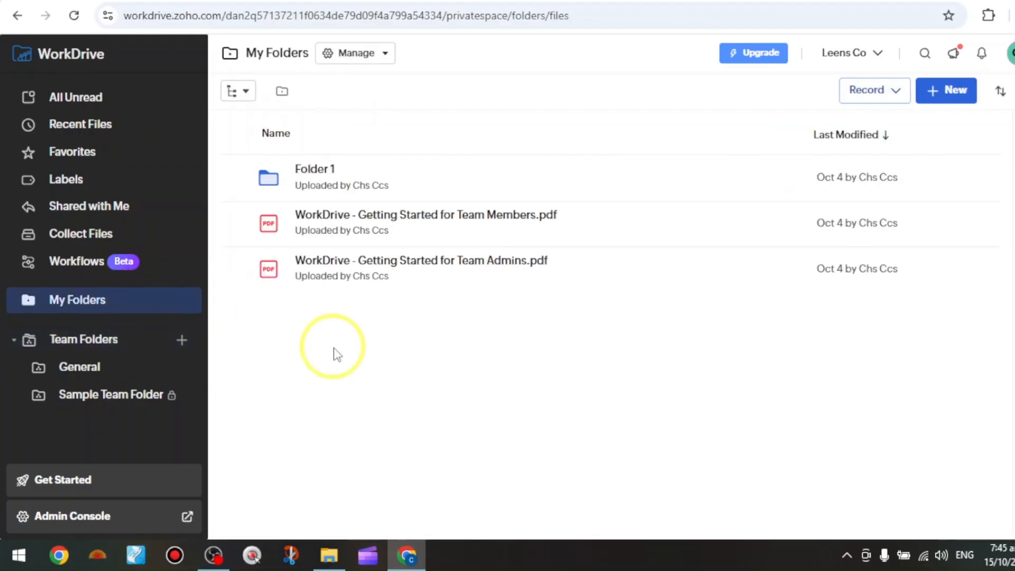
Create a public team folder named My Team.
left_click(93, 342)
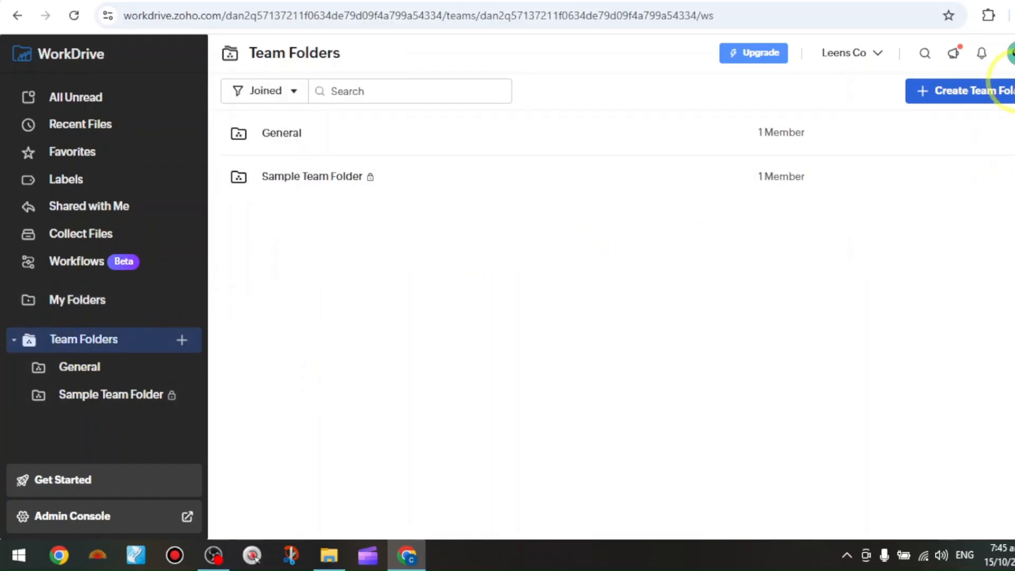
left_click(975, 91)
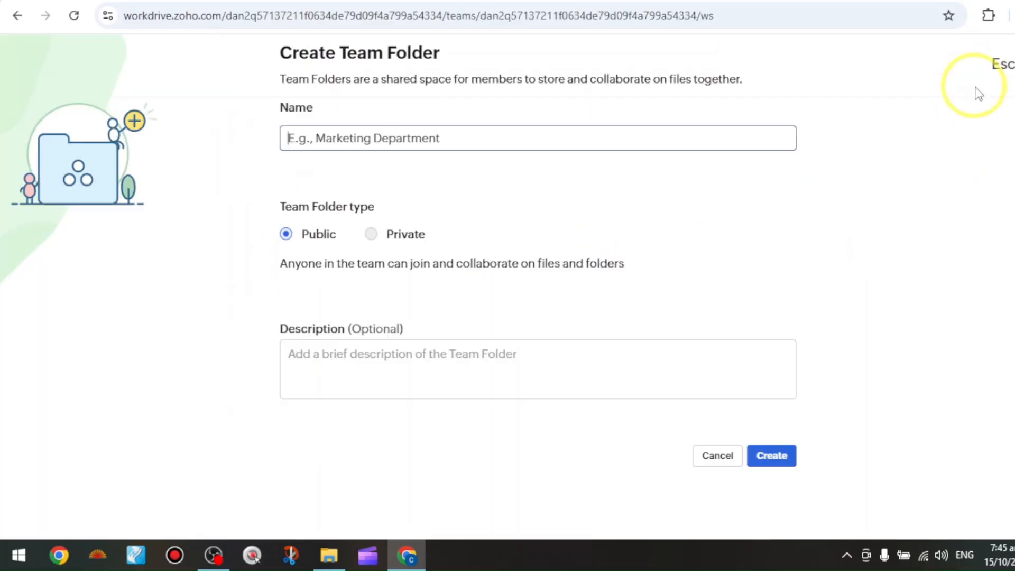
type("My Team")
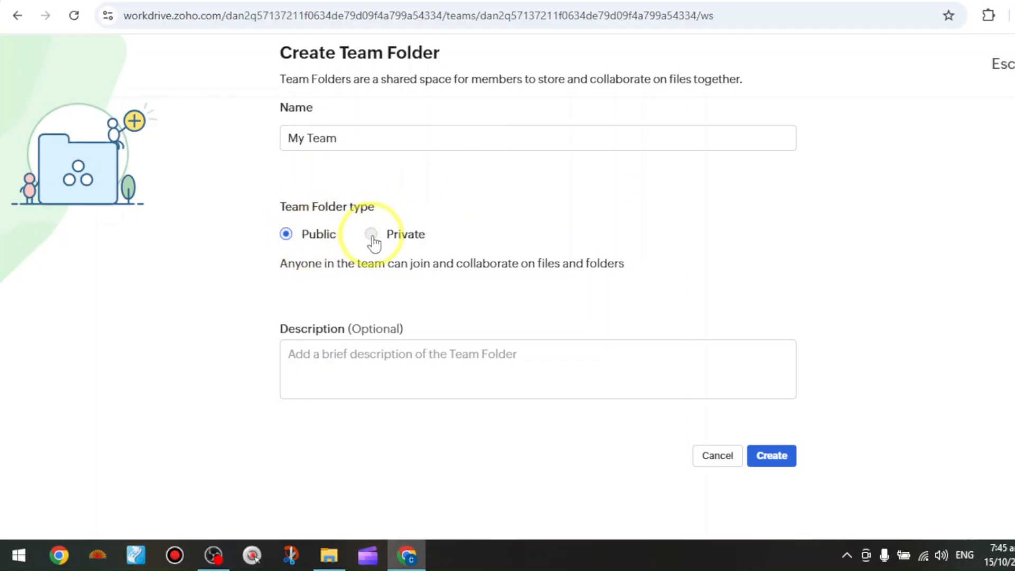
left_click(771, 456)
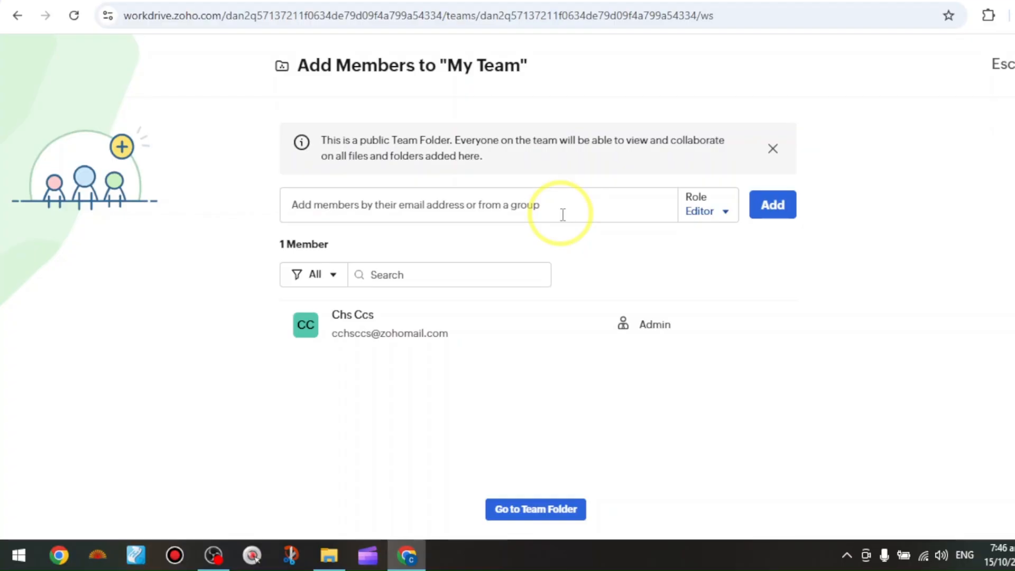
Skip adding members and open the My Team folder.
left_click(710, 218)
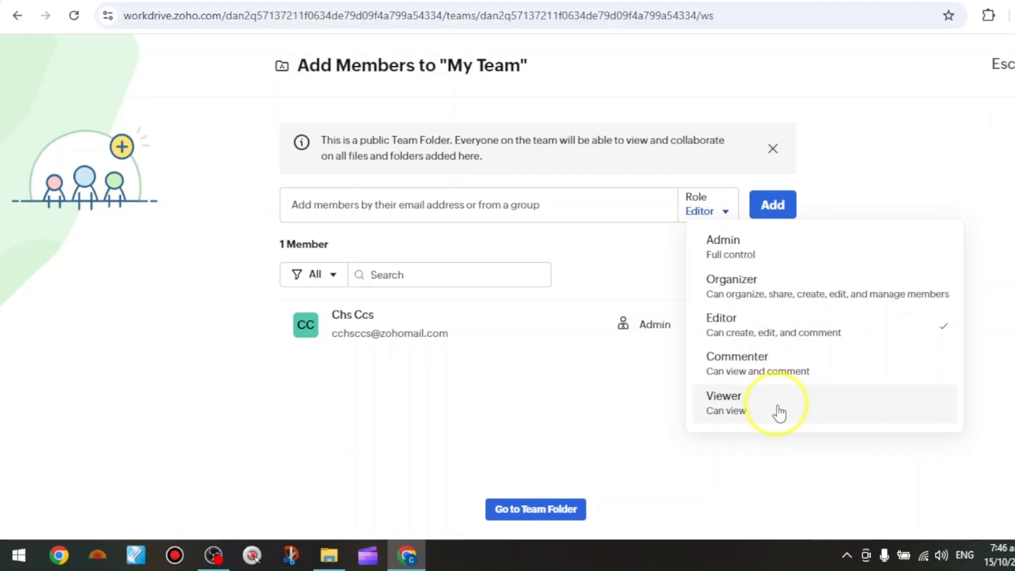
left_click(284, 369)
left_click(514, 515)
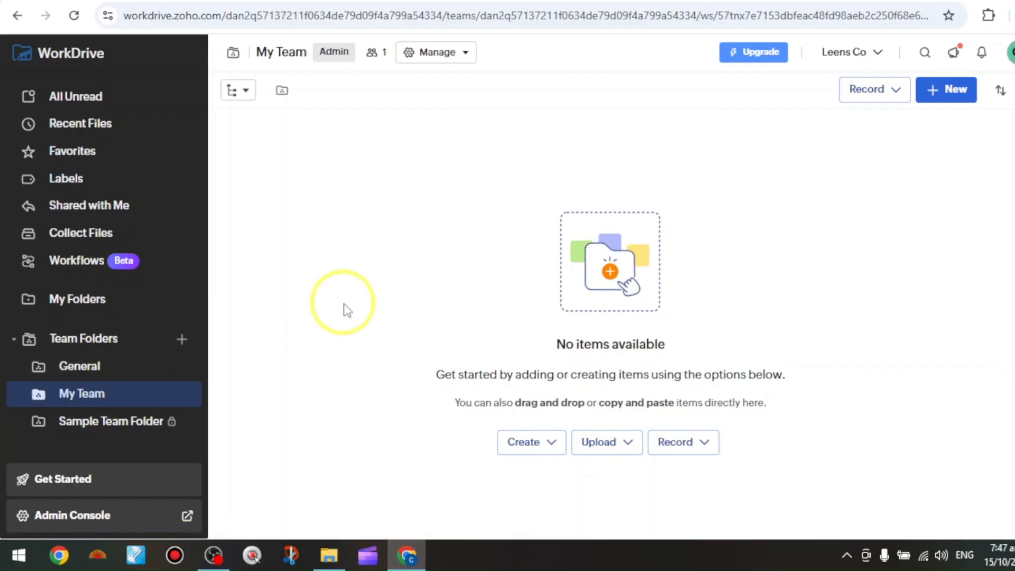
Look through the upload and create options, including the new folder dialog, in the empty team folder.
left_click(627, 443)
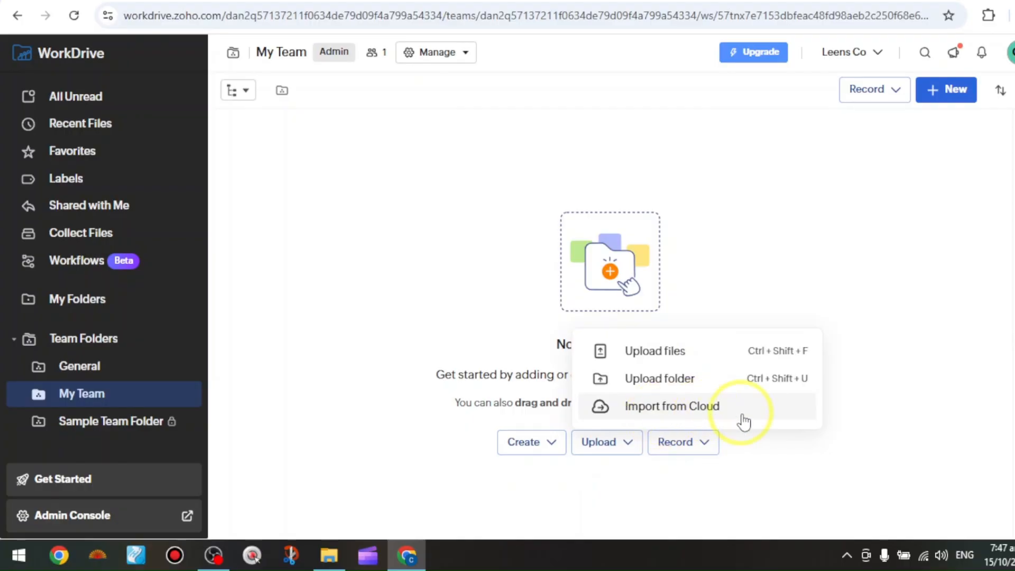
left_click(355, 244)
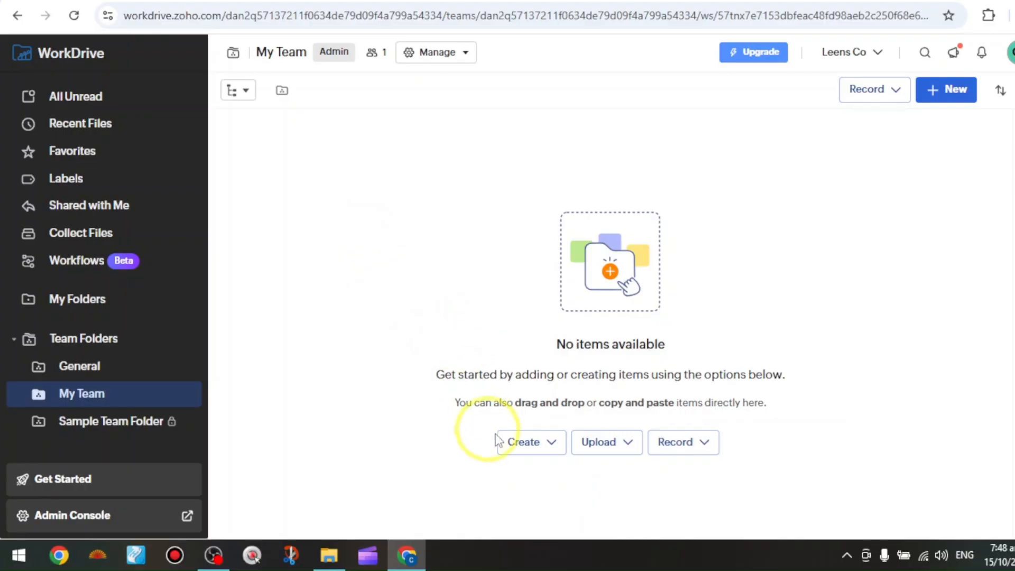
left_click(554, 453)
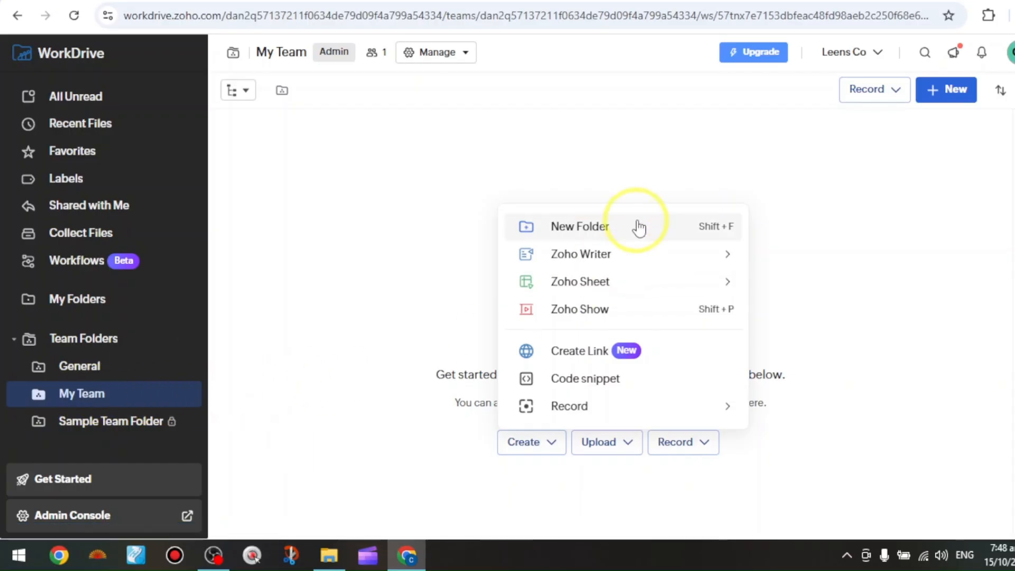
left_click(580, 227)
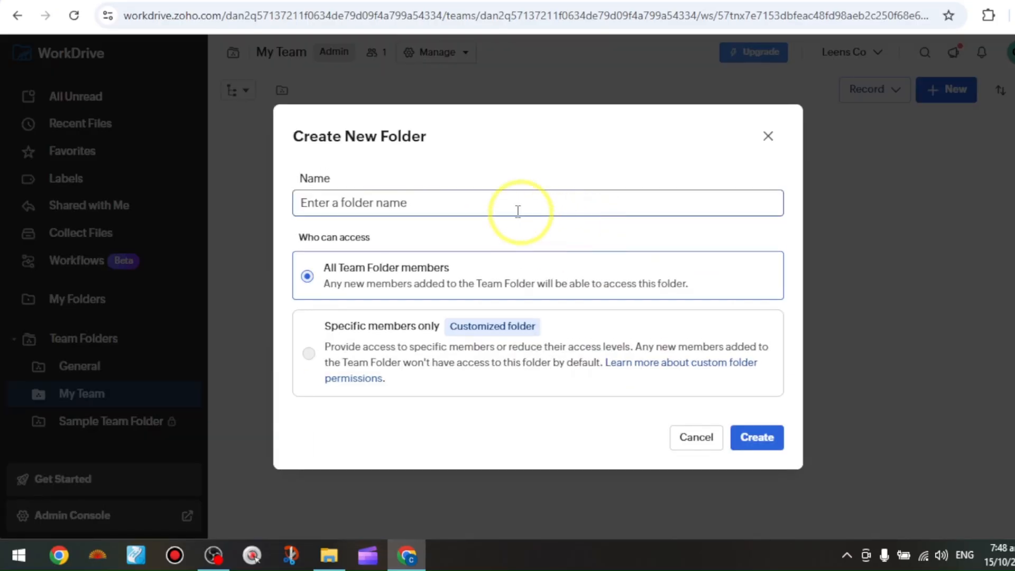
left_click(334, 175)
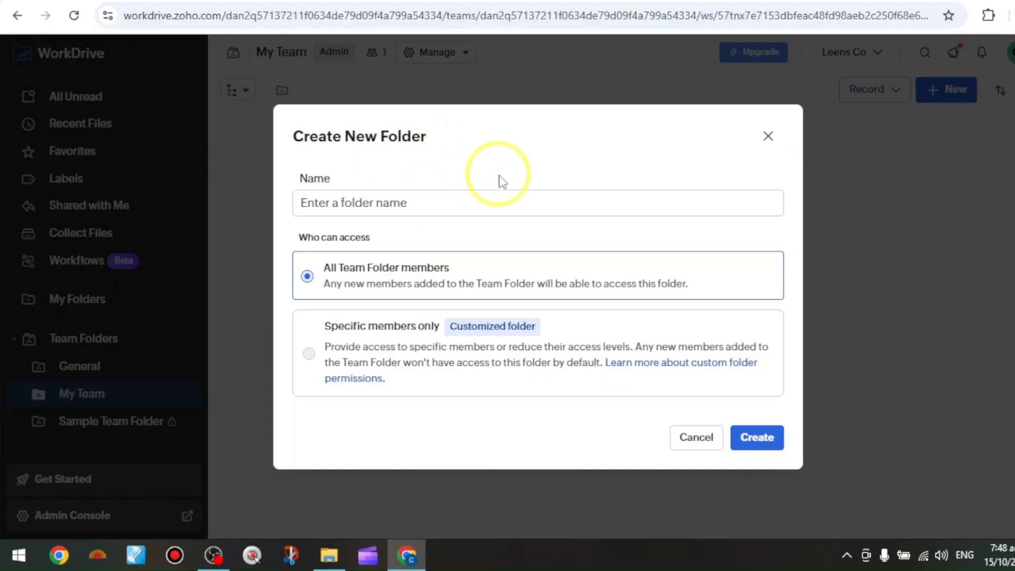
left_click(768, 136)
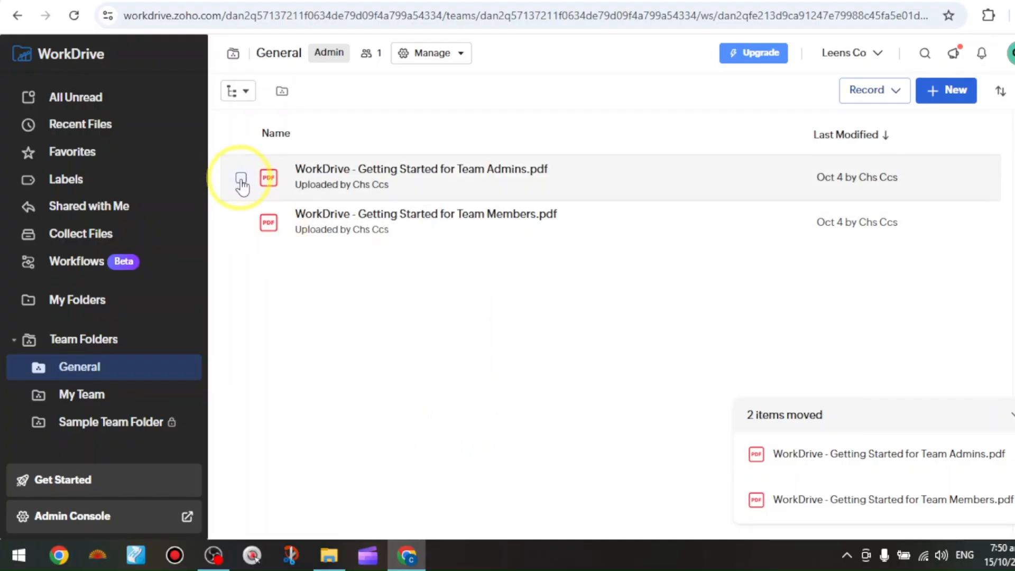
Open the Team Admins getting-started PDF in the General folder with Add Comment.
left_click(241, 178)
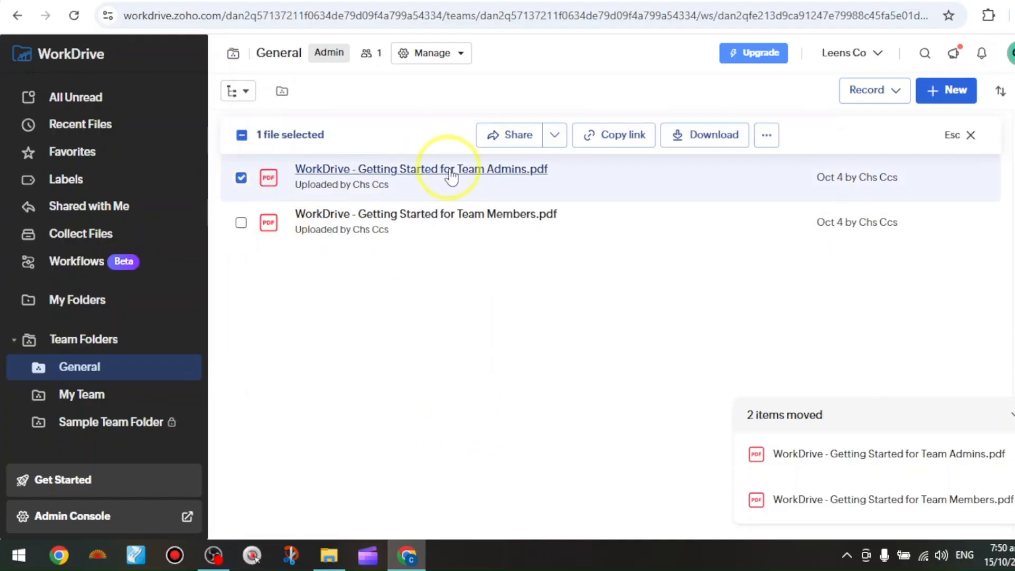
left_click(766, 136)
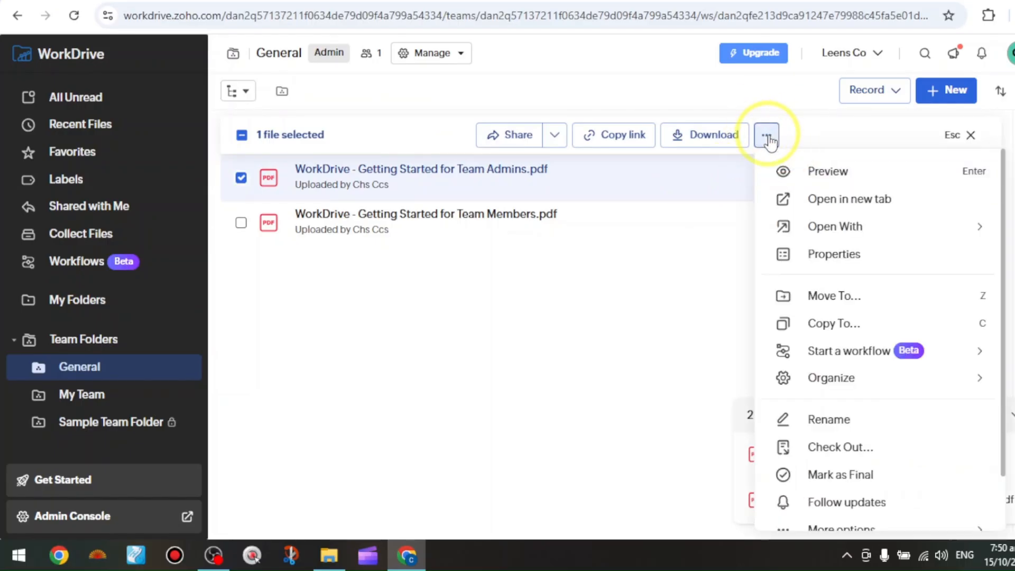
scroll(828, 378, "down", 2)
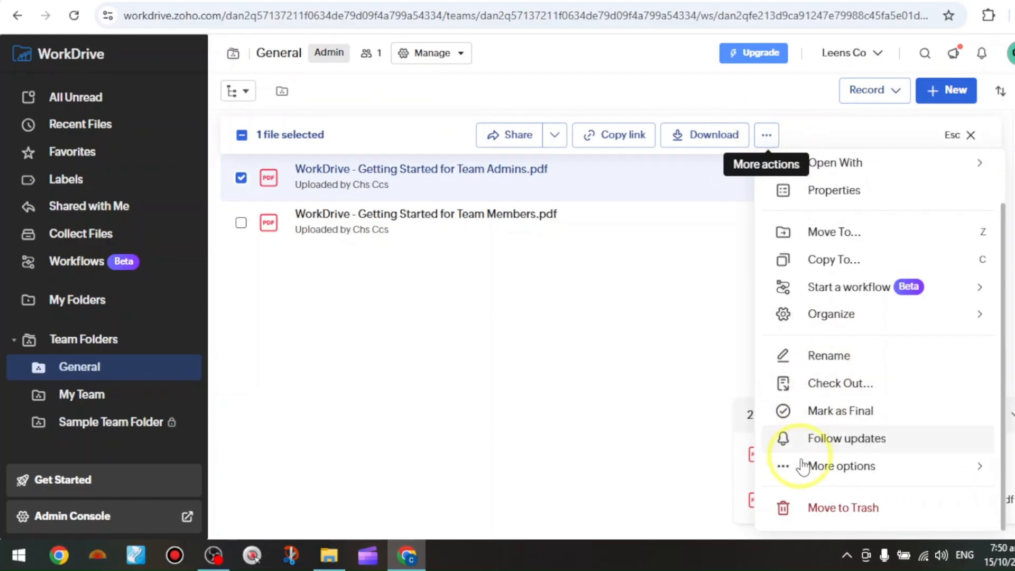
mouse_move(822, 477)
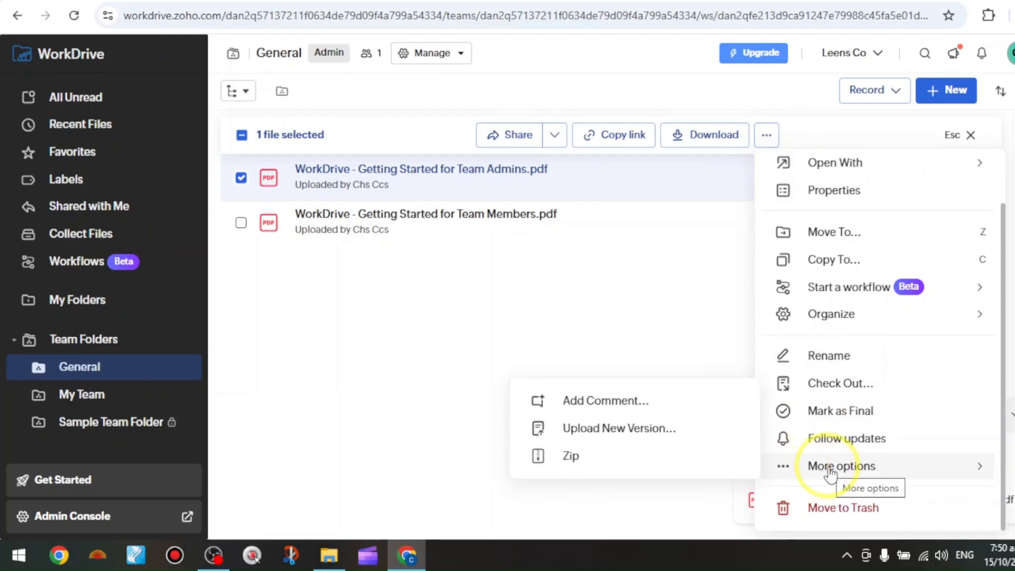
left_click(623, 407)
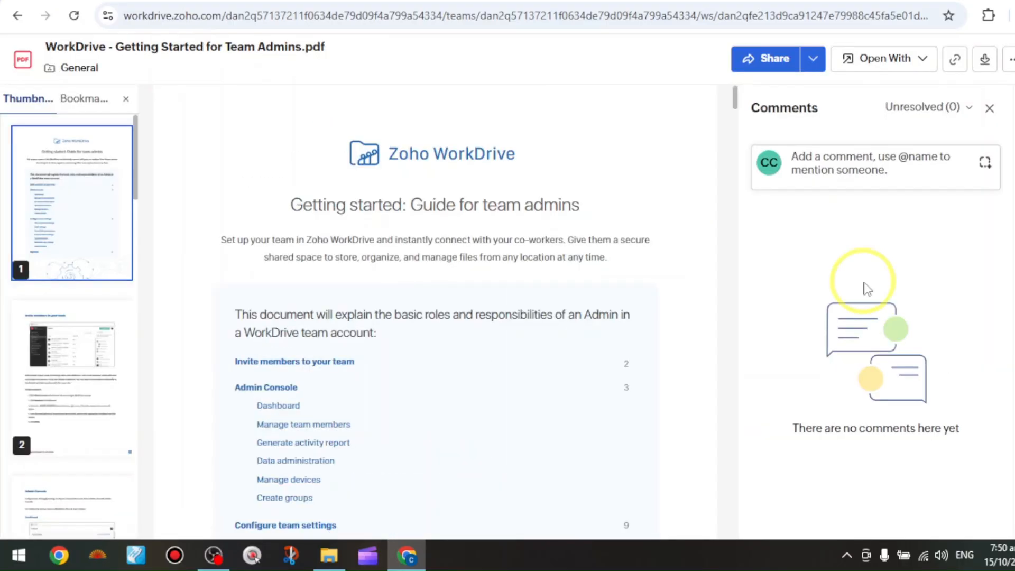
left_click(876, 176)
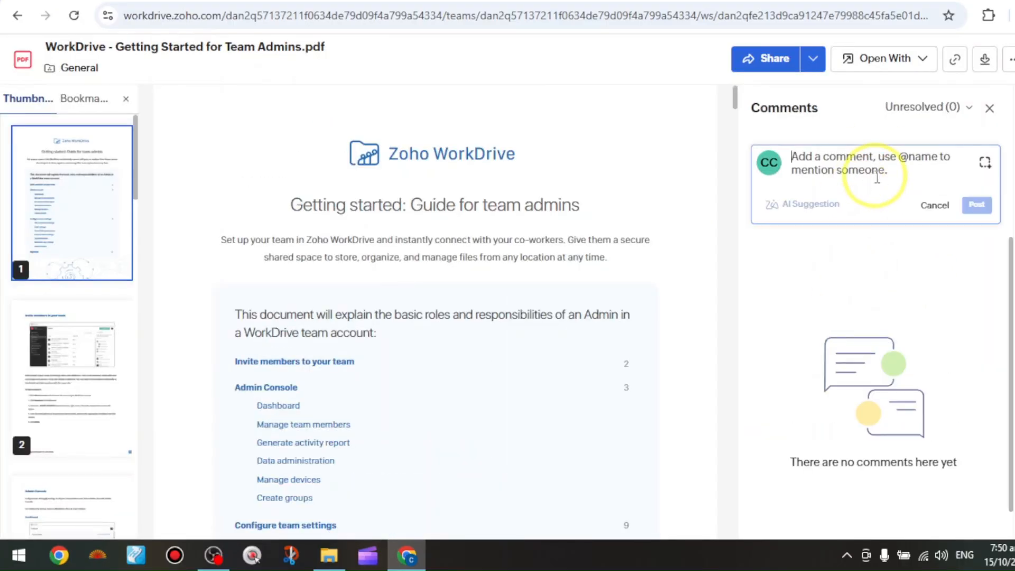
left_click(867, 299)
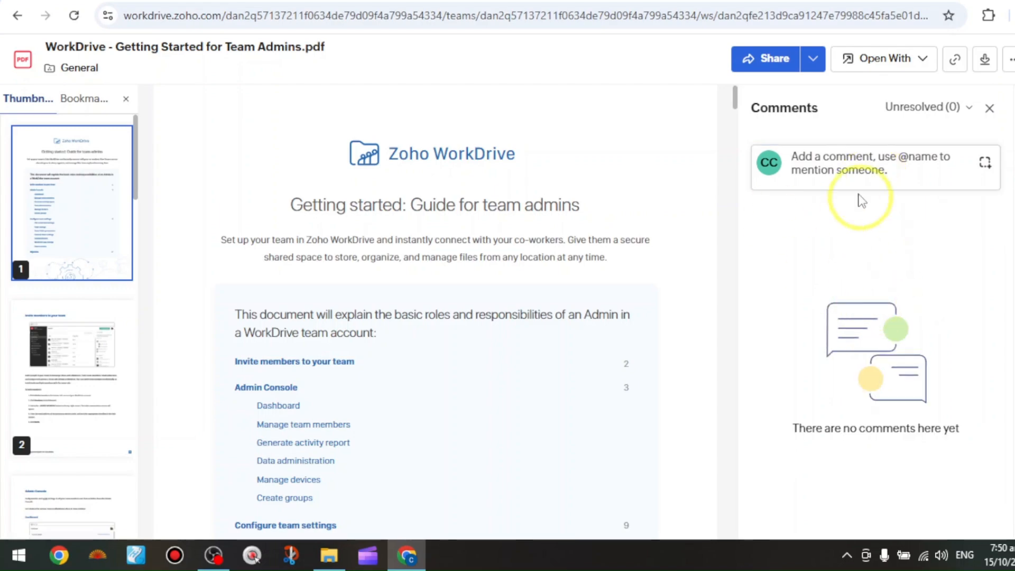
left_click(855, 173)
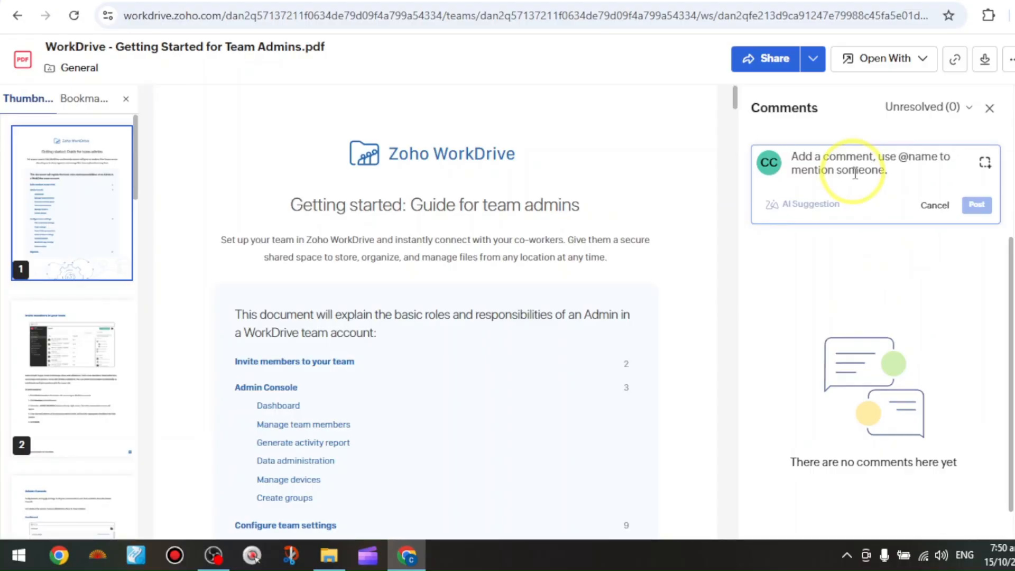
type("@")
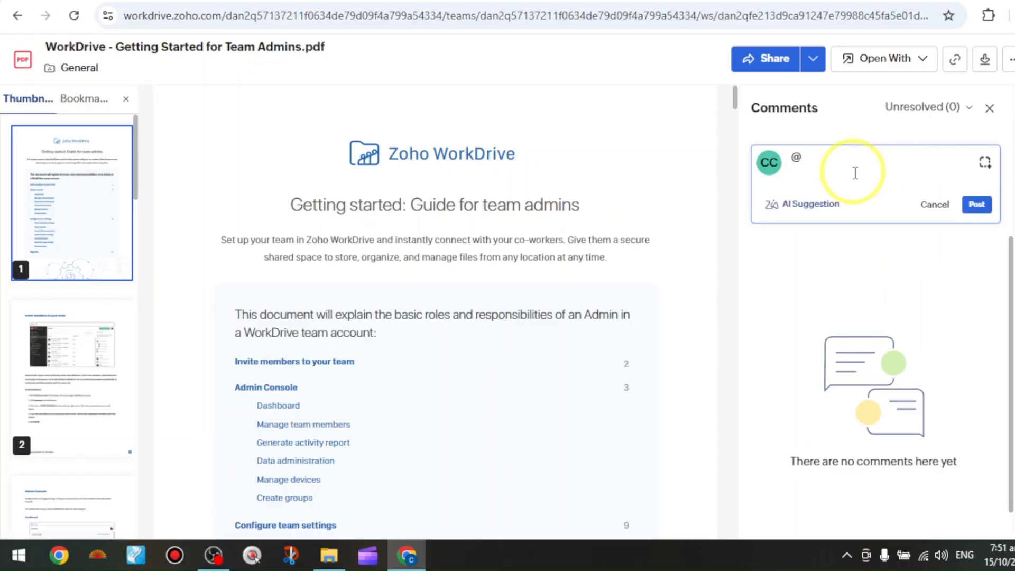
type("m")
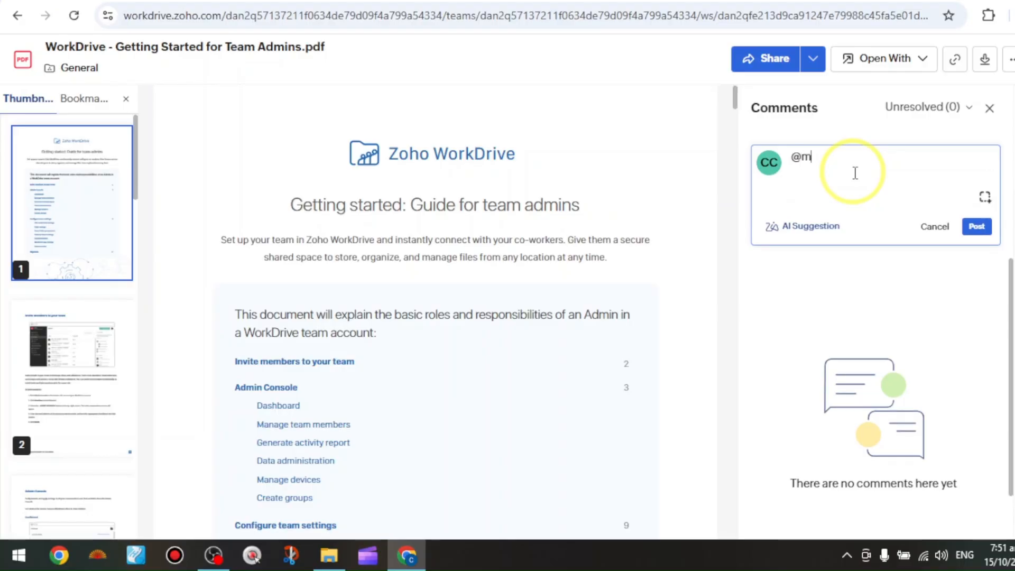
type("ention")
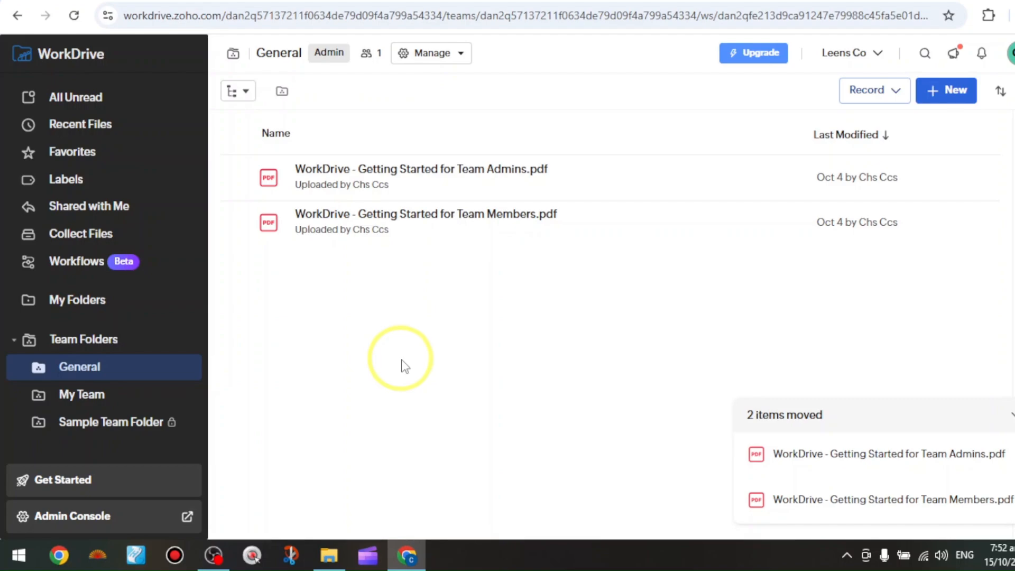
Open sharing for the Team Admins getting-started PDF and copy its permalink.
left_click(242, 178)
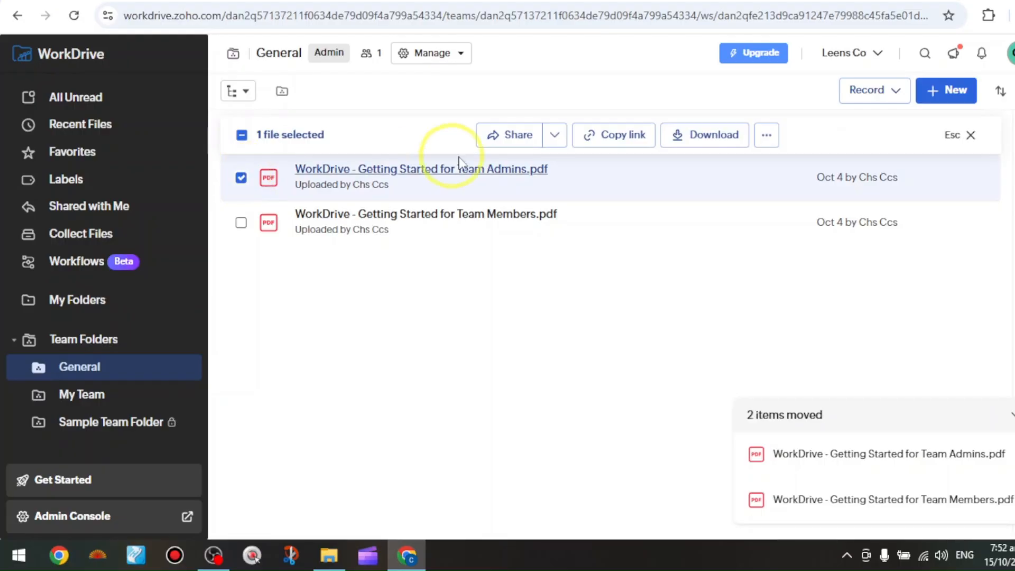
left_click(513, 137)
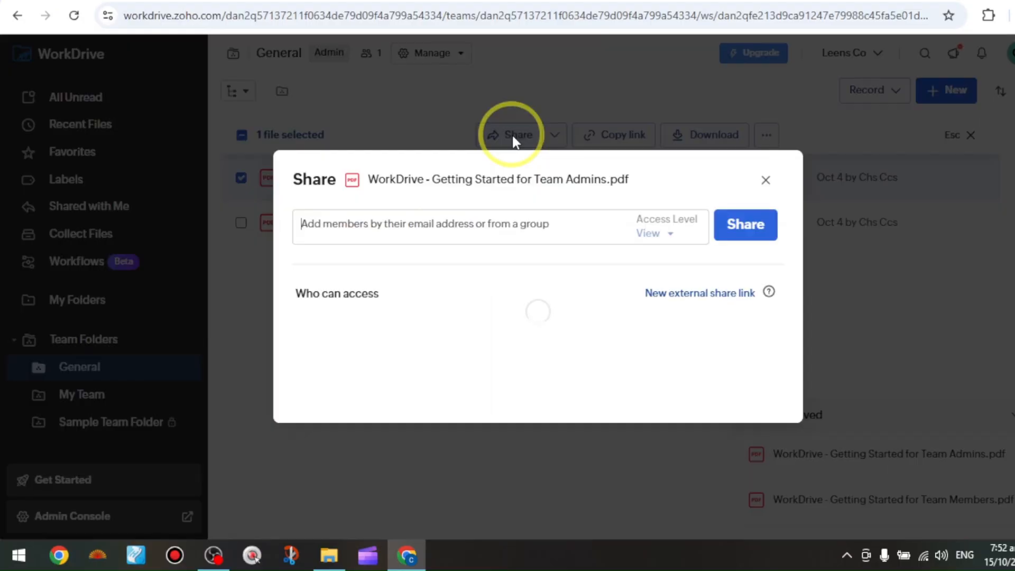
type("=")
key("BackSpace")
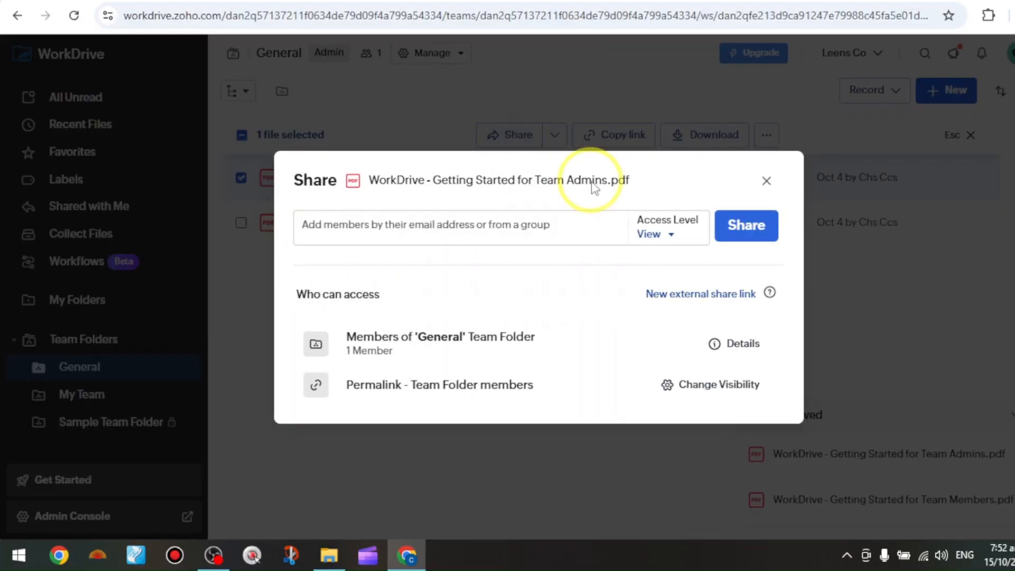
left_click(632, 386)
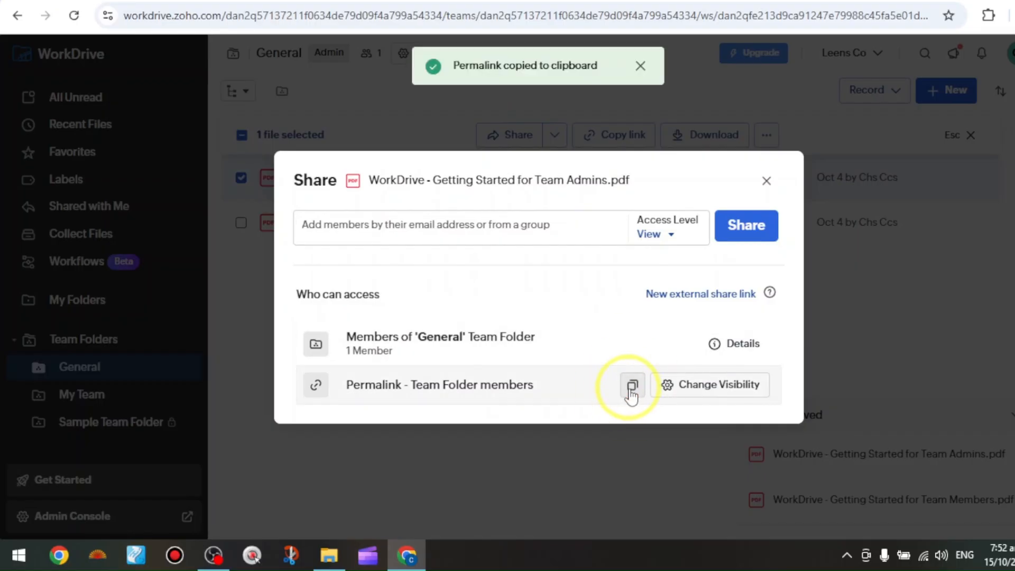
Change the permalink's visibility to anyone in the Leens Co team with Edit access and enable an expiration.
left_click(700, 386)
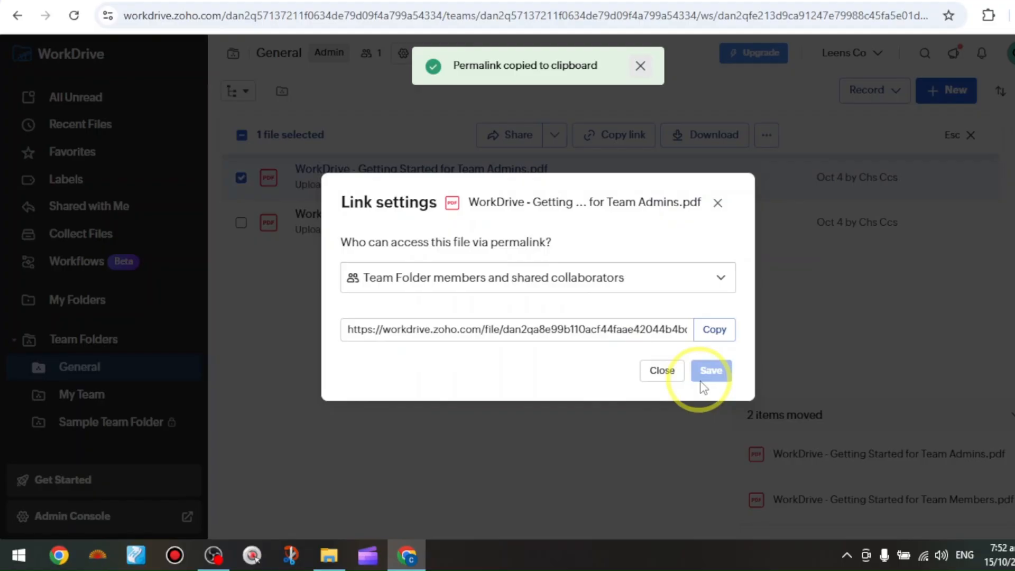
left_click(620, 280)
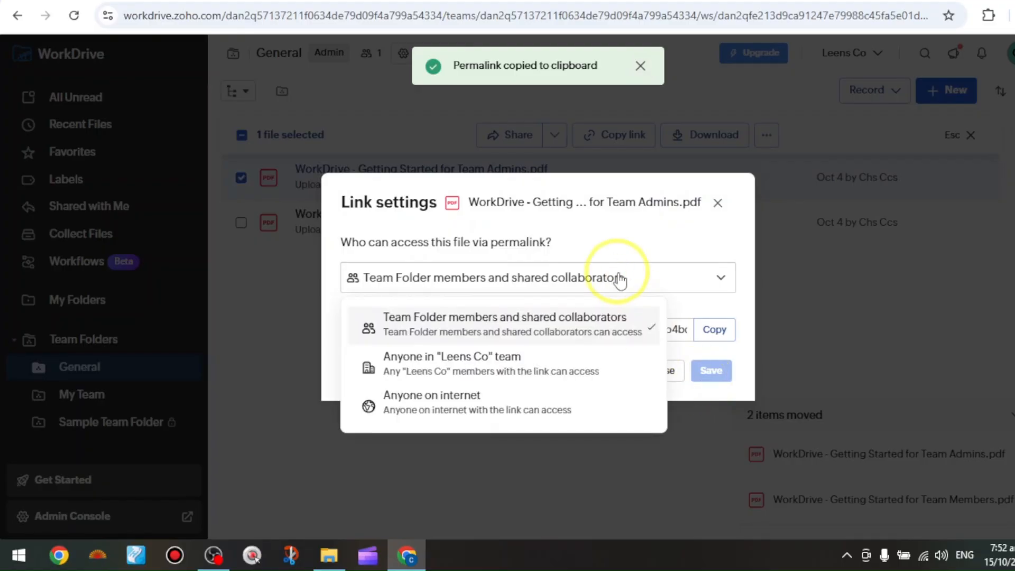
left_click(450, 411)
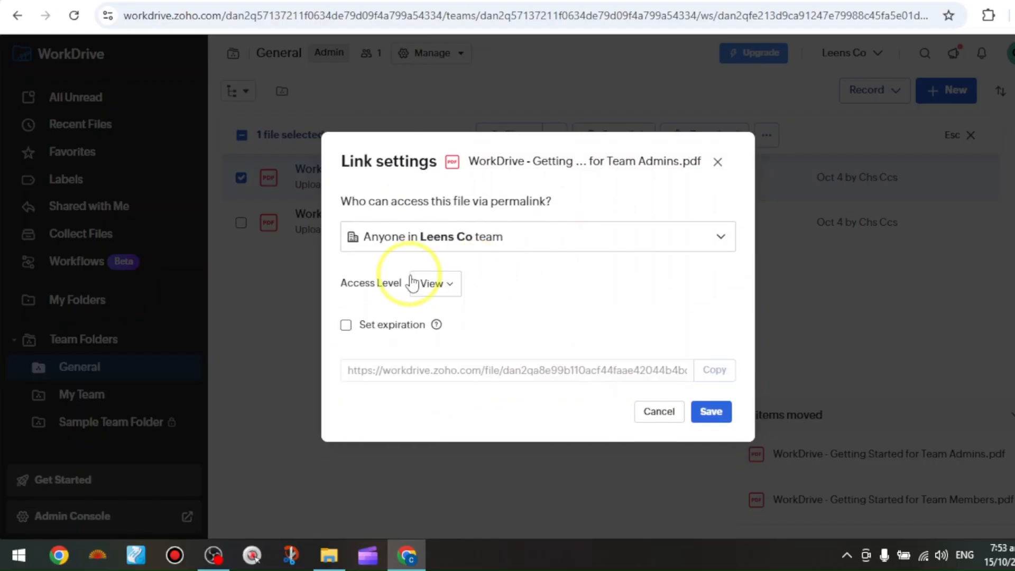
left_click(433, 283)
left_click(472, 341)
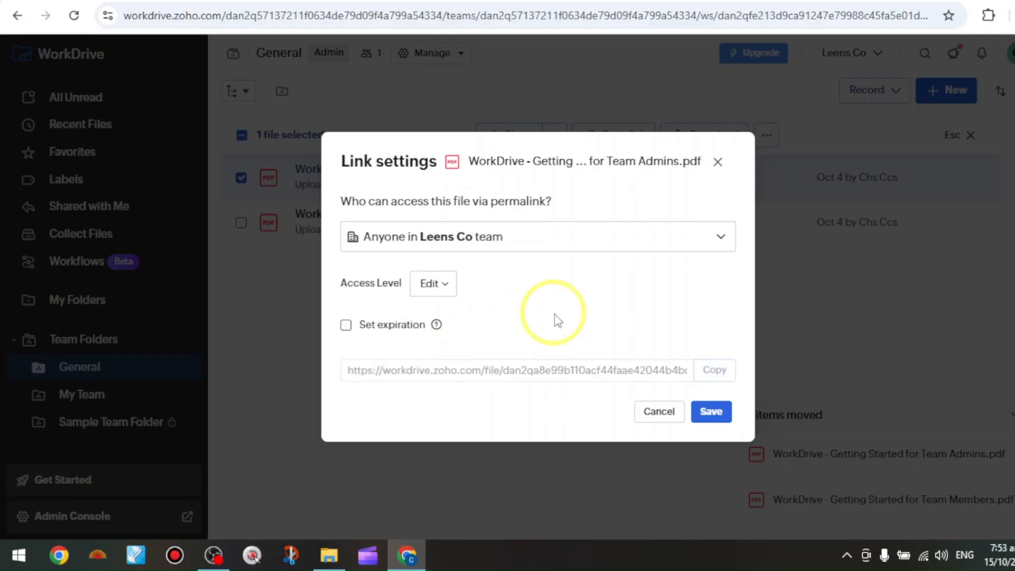
left_click(705, 414)
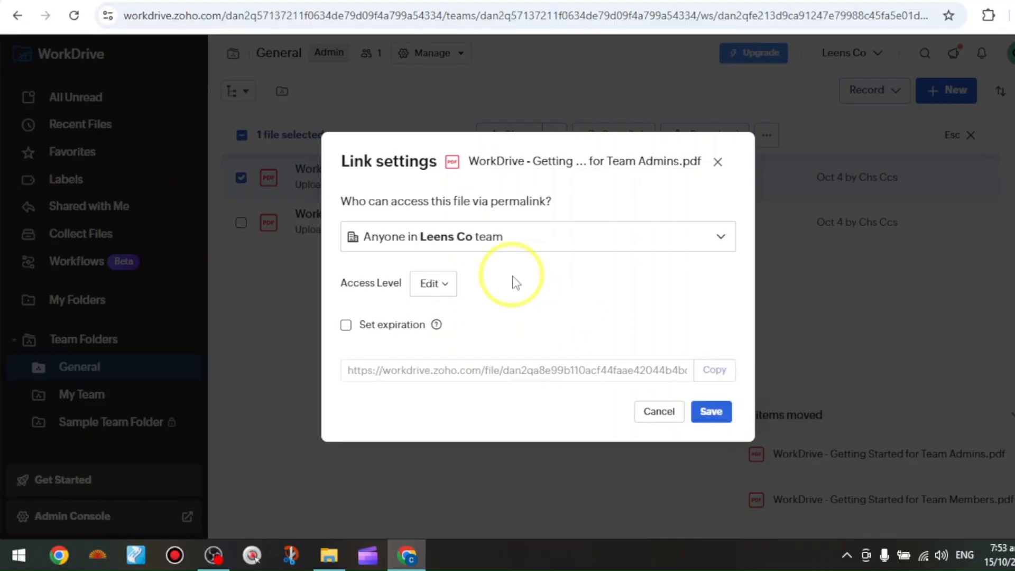
left_click(347, 324)
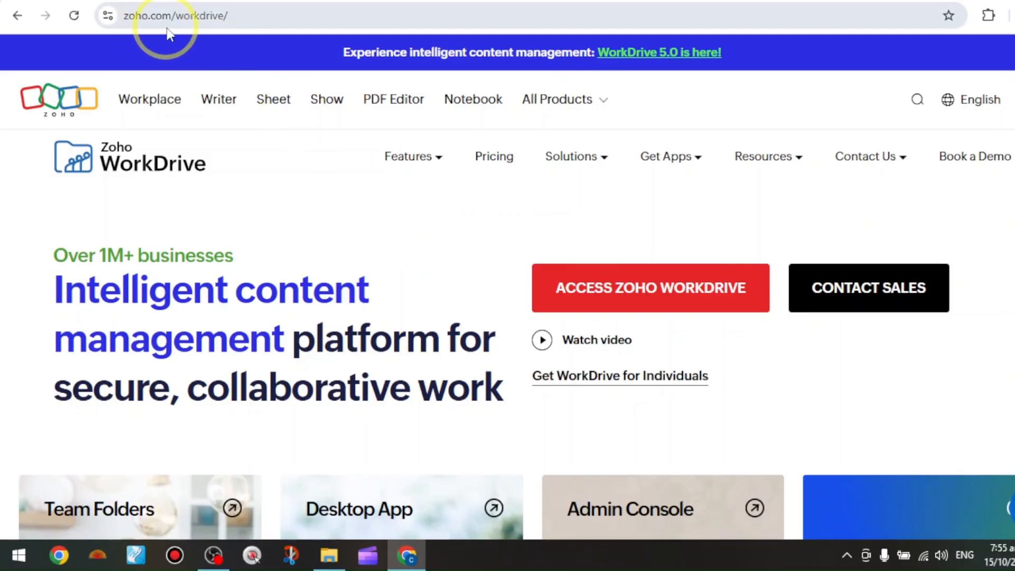
Open the Get Apps menu on the WorkDrive website.
mouse_move(664, 161)
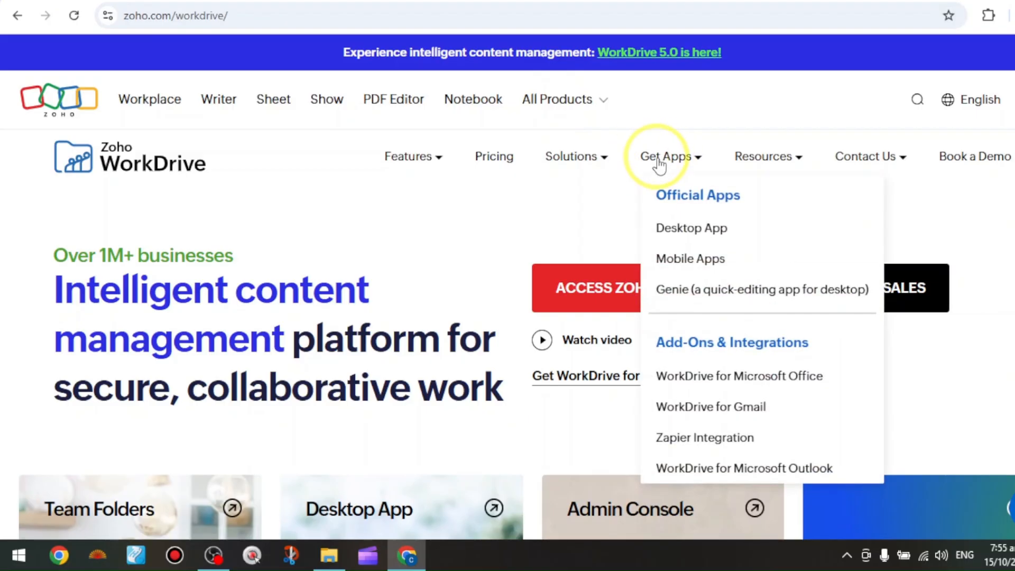